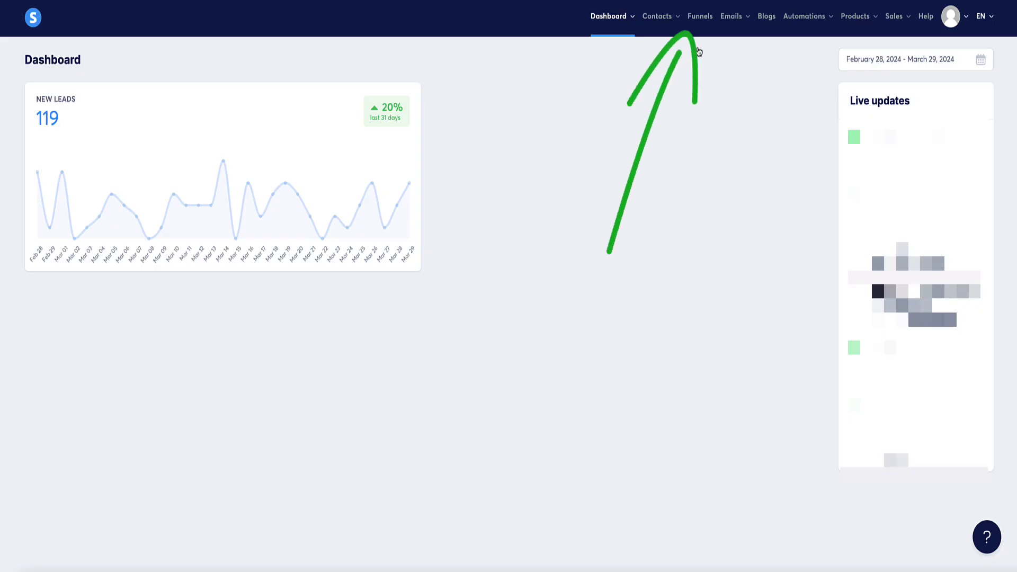
- Go to Funnels and open the Coaching & Consulting For Online Business sales page
left_click(705, 19)
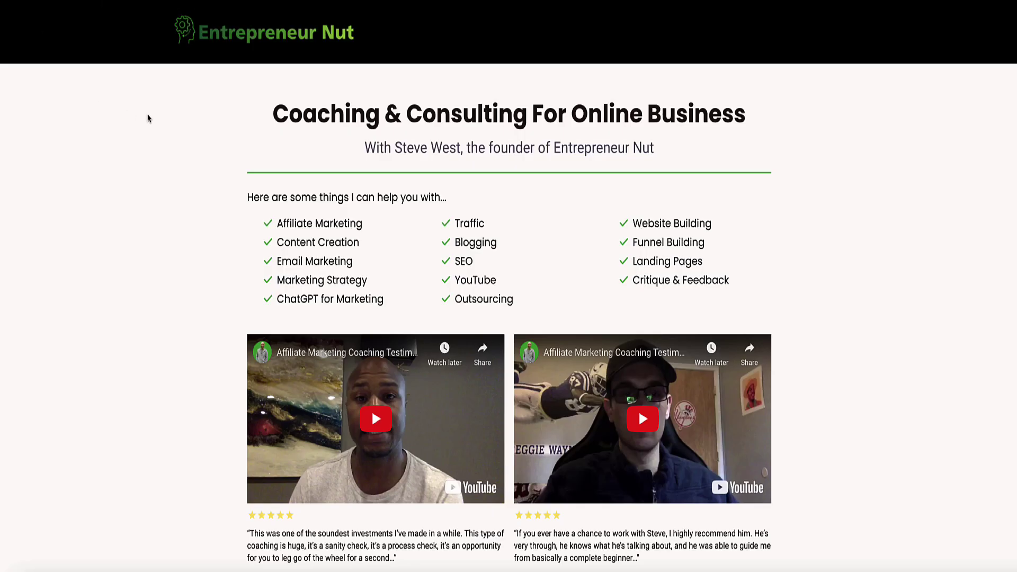
- Scroll through the coaching sales page and its booking thank-you page with the embedded calendar
scroll(148, 118, "down", 4)
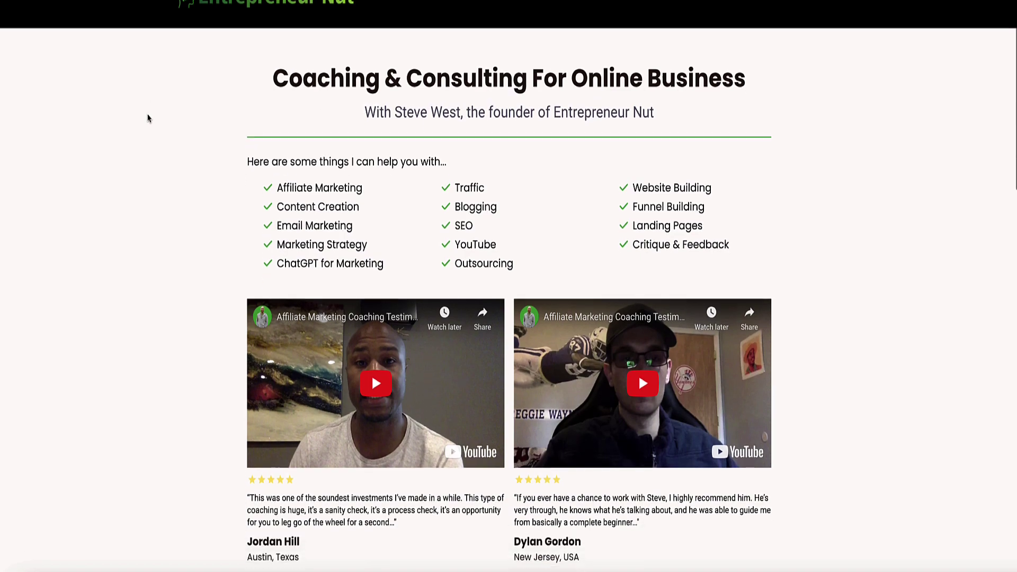
scroll(148, 117, "down", 10)
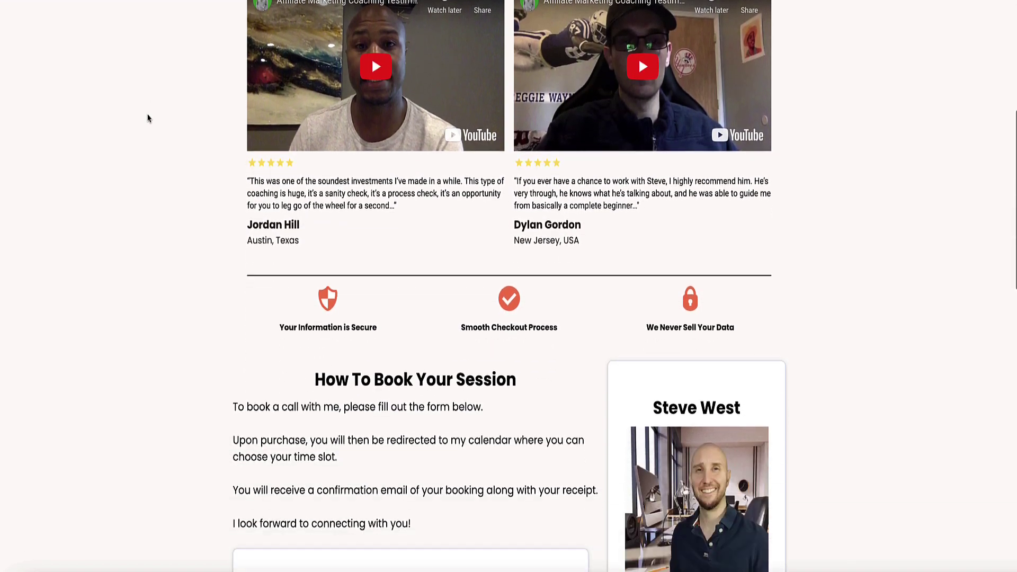
scroll(148, 117, "down", 4)
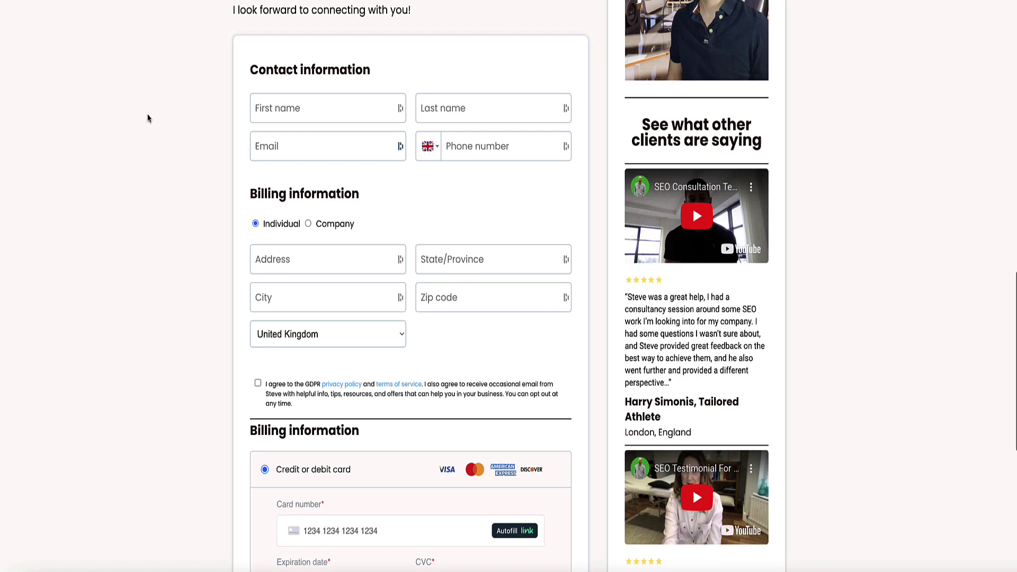
scroll(241, 189, "down", 5)
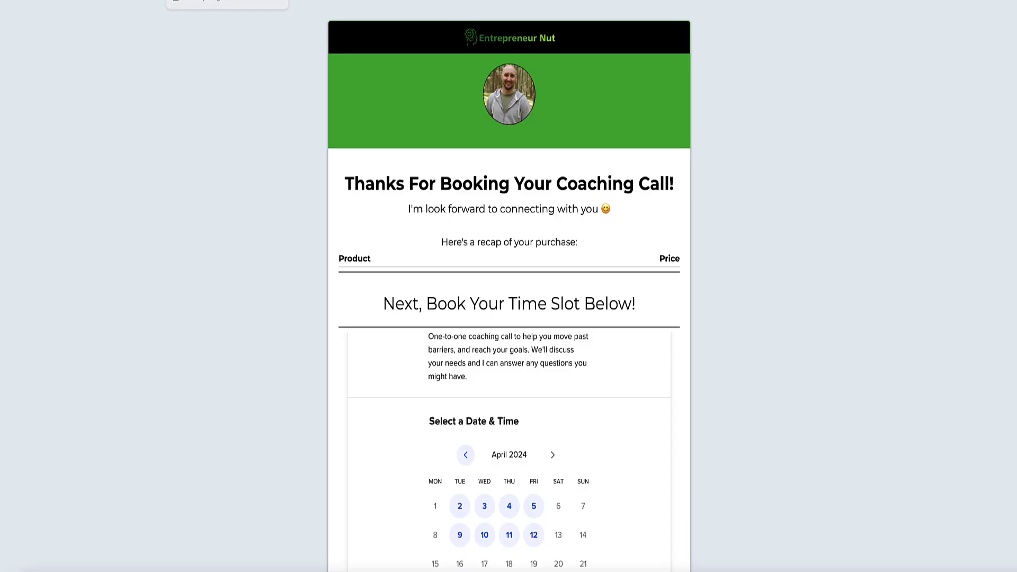
scroll(286, 195, "down", 3)
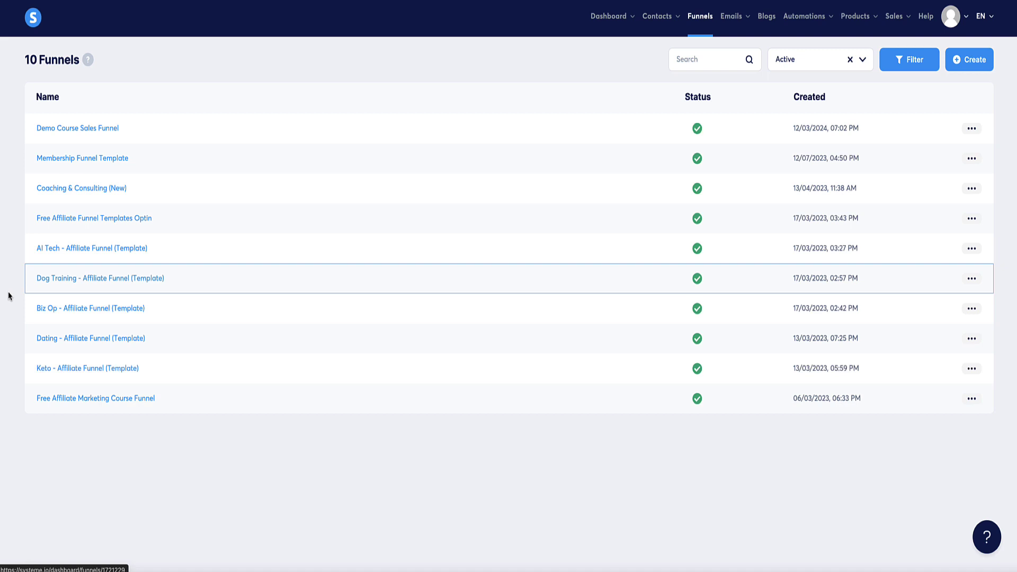
- Open the Dog Training squeeze page's YES! GET THE CHECKLIST! button settings and highlight its click action and redirect options
left_click(89, 286)
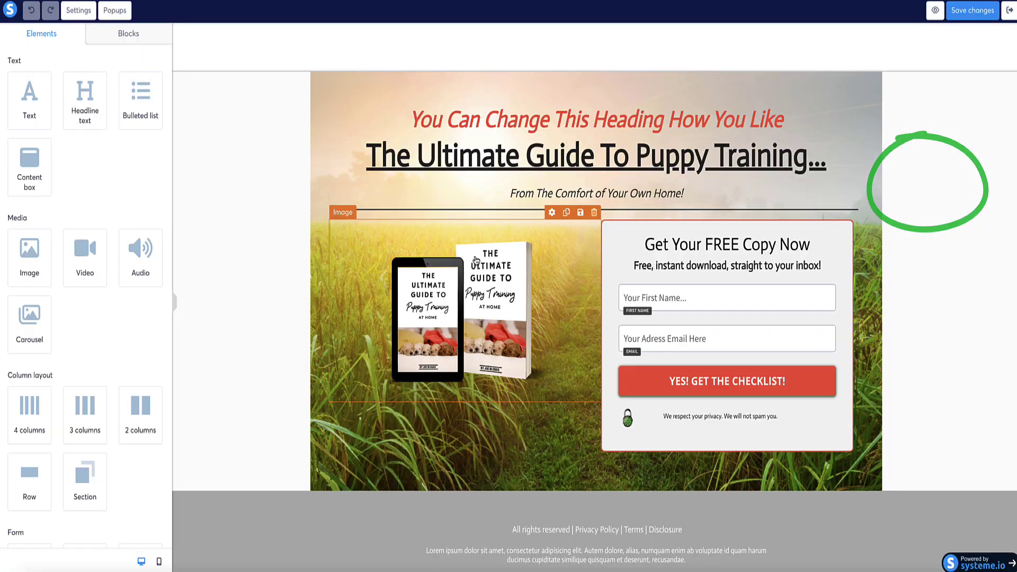
left_click(705, 384)
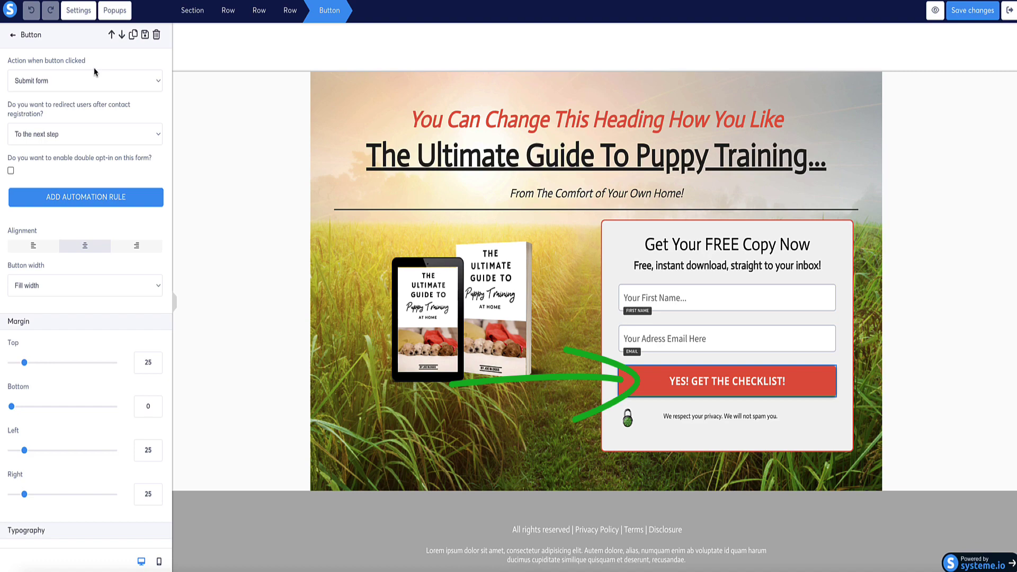
left_click_drag(94, 64, 4, 66)
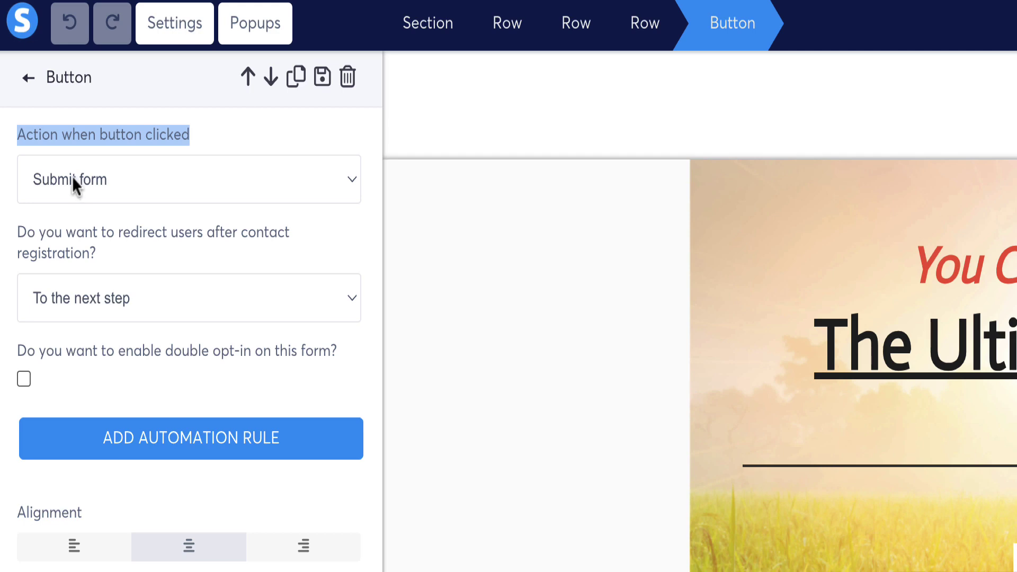
left_click_drag(111, 248, 12, 237)
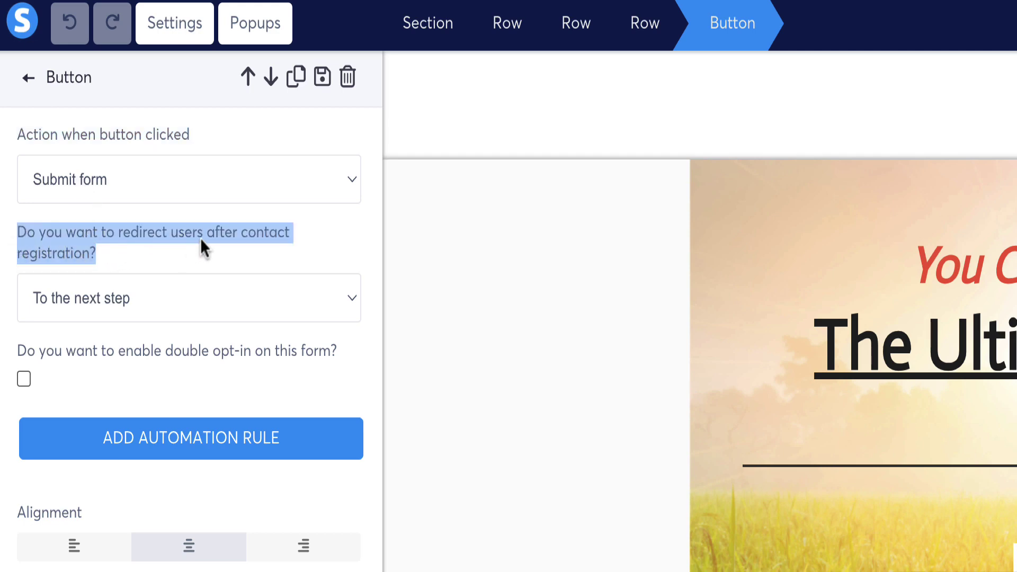
left_click(102, 262)
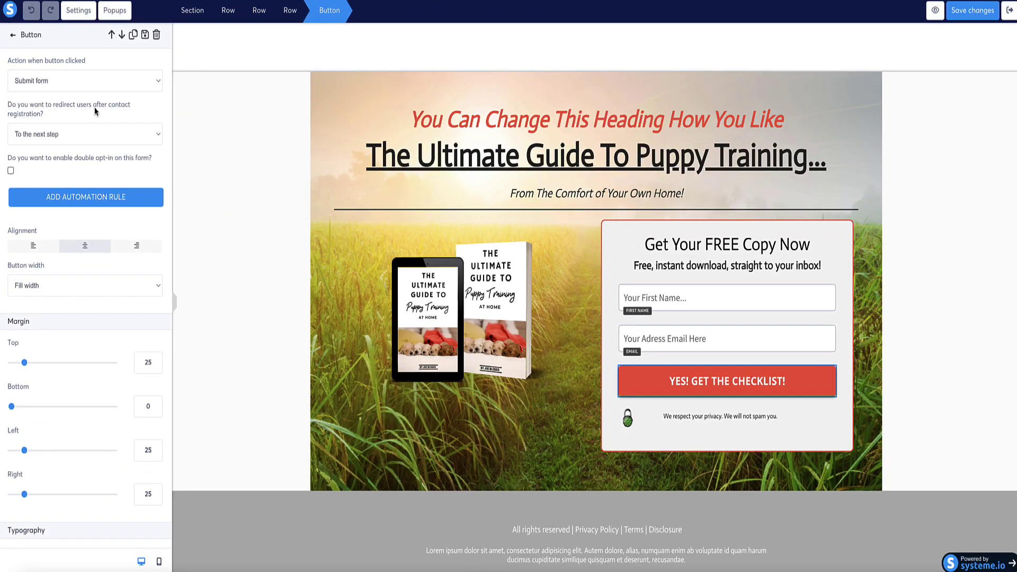
- Leave the editor and open the Dog Training Thank You / Download Page for editing
left_click(1008, 21)
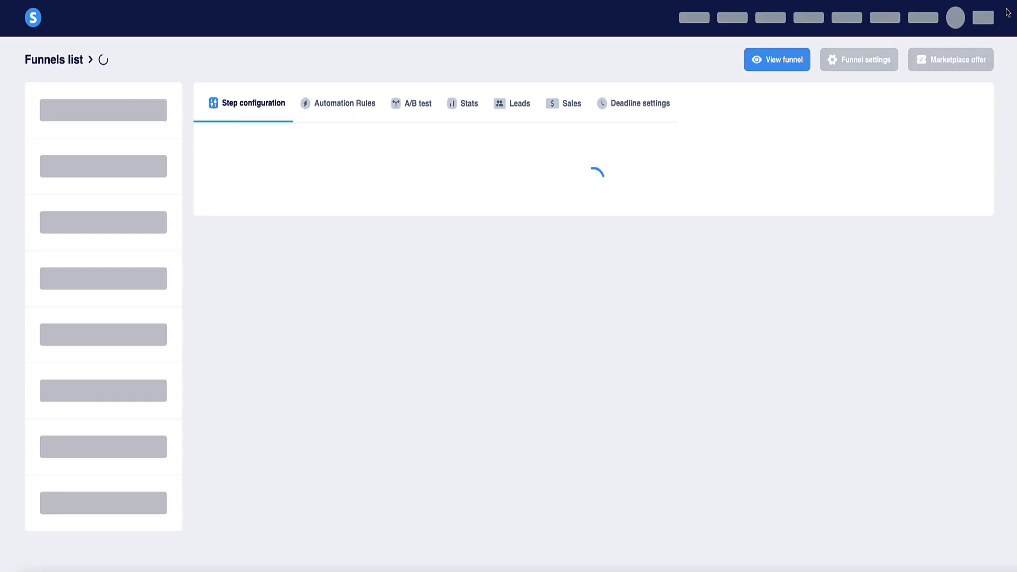
left_click(93, 147)
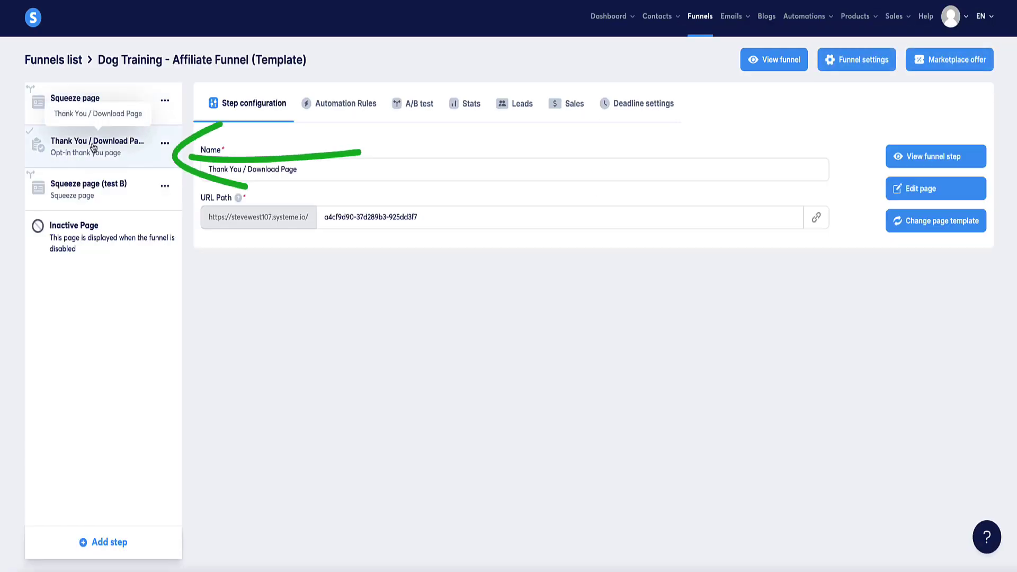
left_click(936, 189)
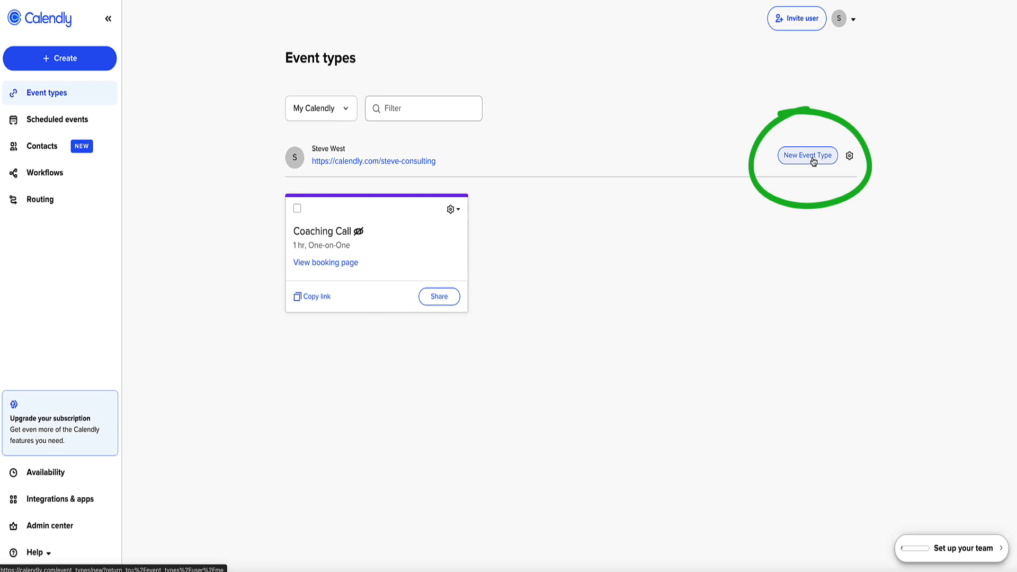
- Start a One-on-One Calendly event type, view its location options, then cancel the form
left_click(809, 156)
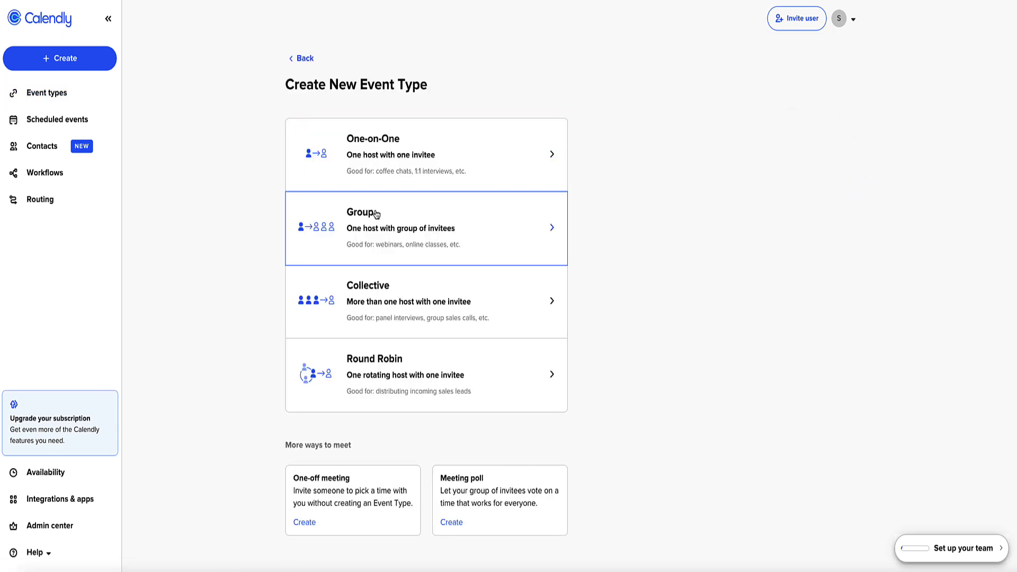
left_click(375, 144)
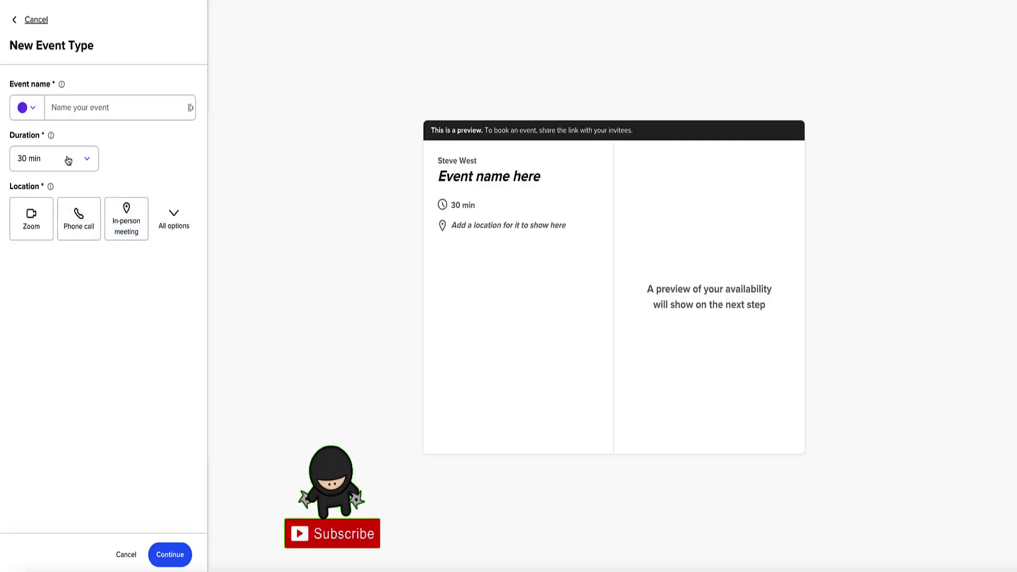
left_click_drag(51, 83, 2, 86)
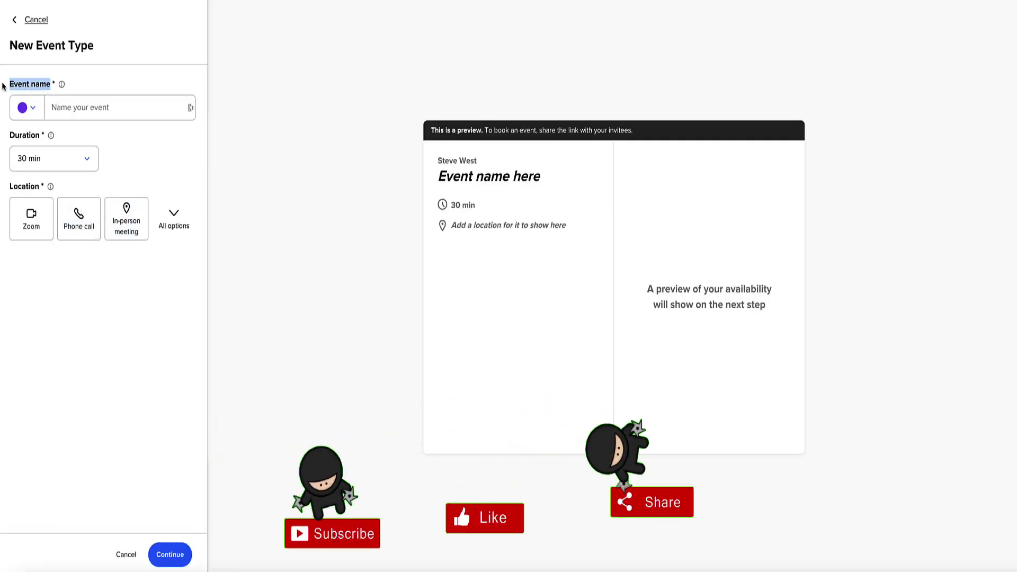
left_click(174, 218)
left_click(108, 177)
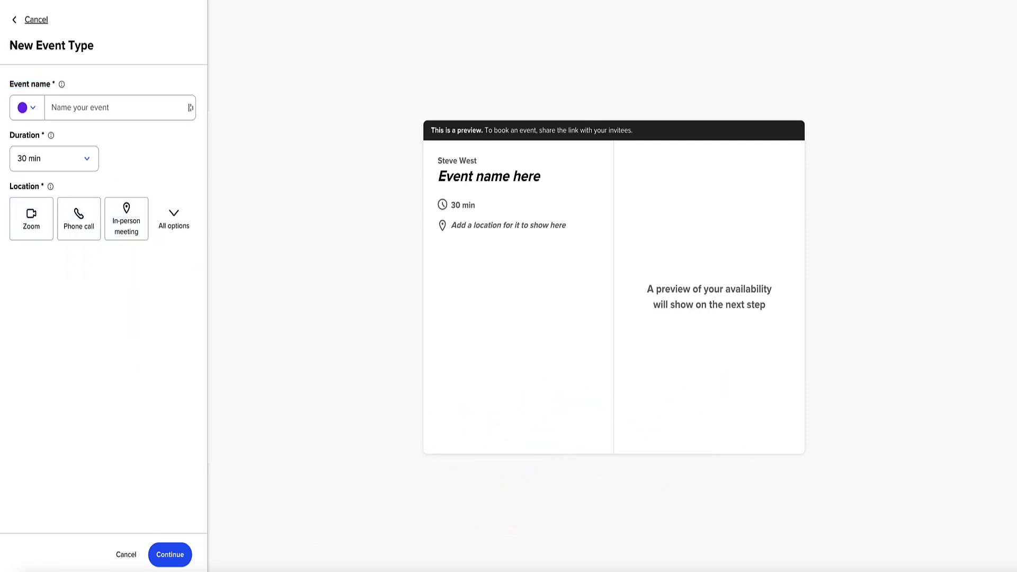
left_click(19, 24)
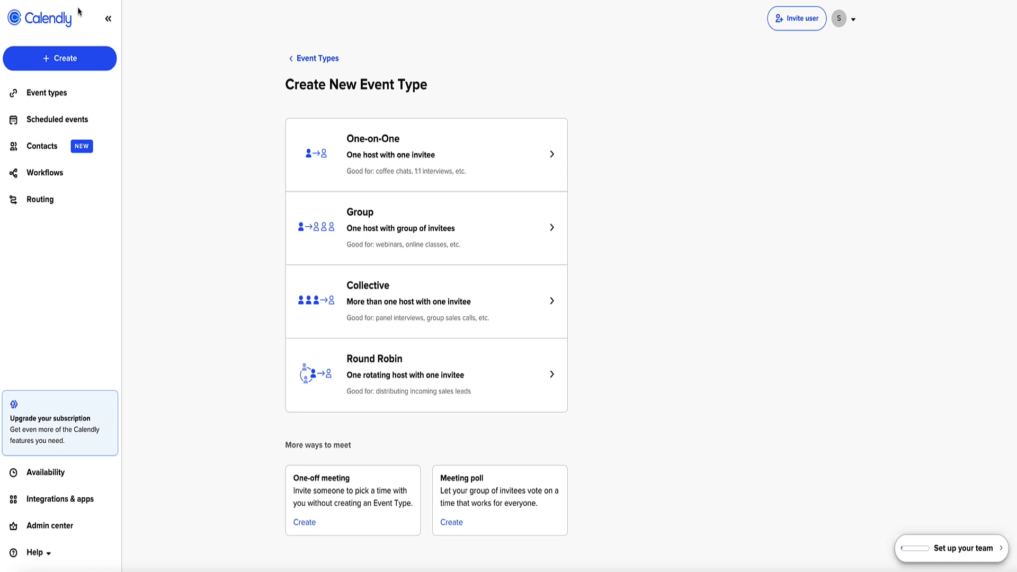
left_click(108, 18)
- Copy Calendly's Inline Embed code for the scheduling page and delete the thank-you page video
left_click(259, 57)
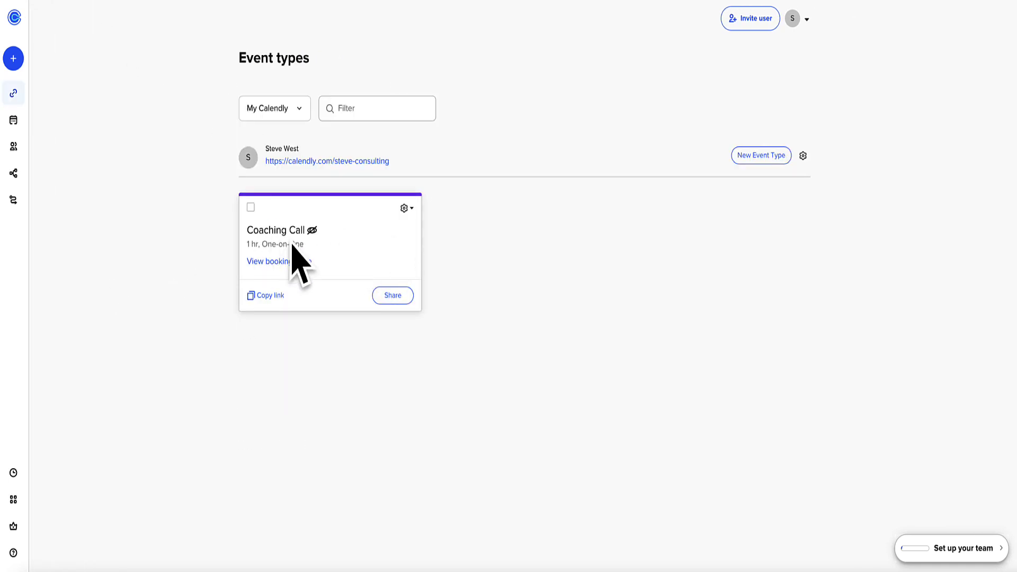
left_click(803, 155)
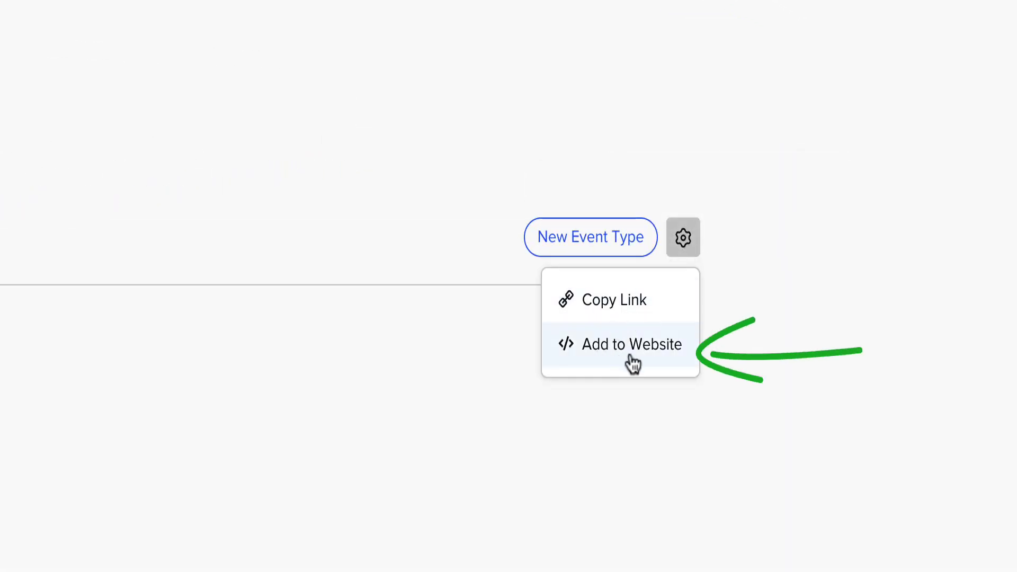
left_click(656, 359)
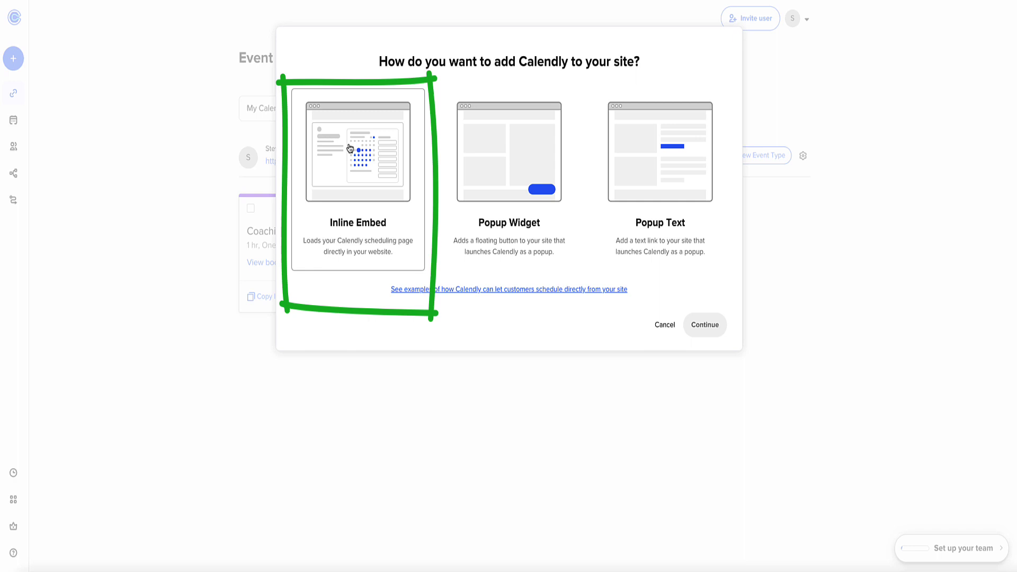
left_click(349, 148)
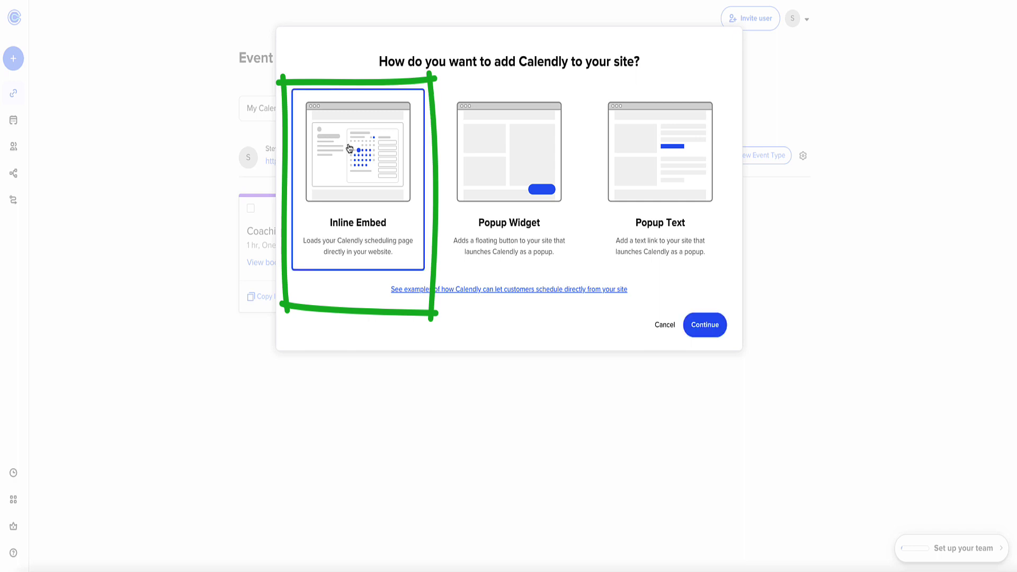
left_click(699, 322)
left_click(589, 152)
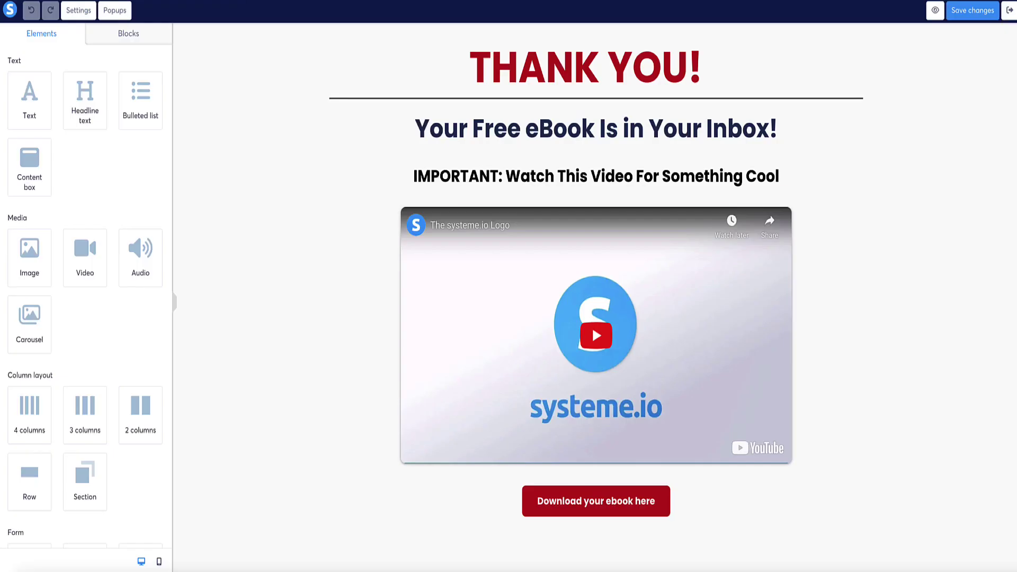
left_click(785, 200)
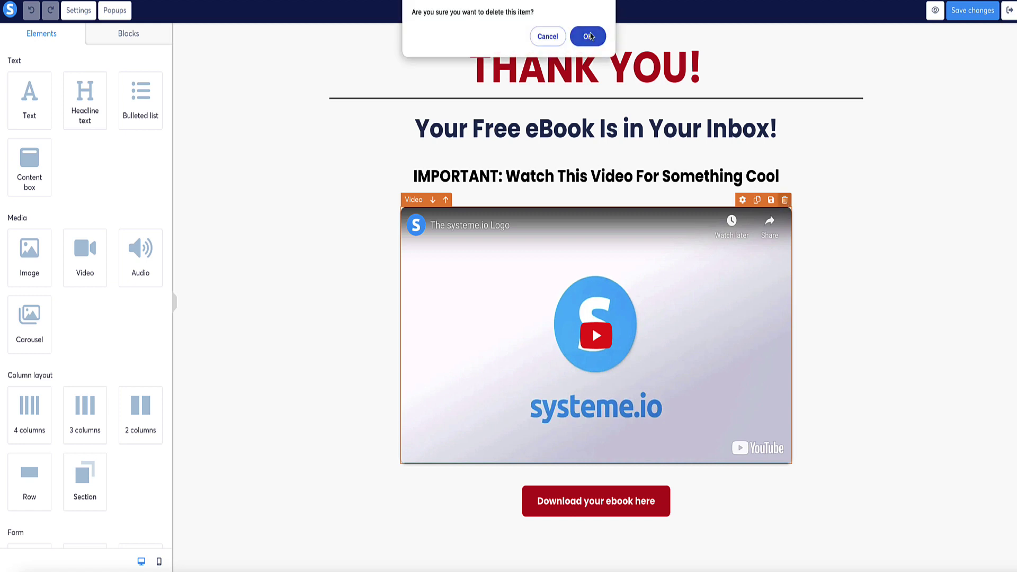
- Remove the video and place a custom HTML block under the eBook headline
left_click(586, 34)
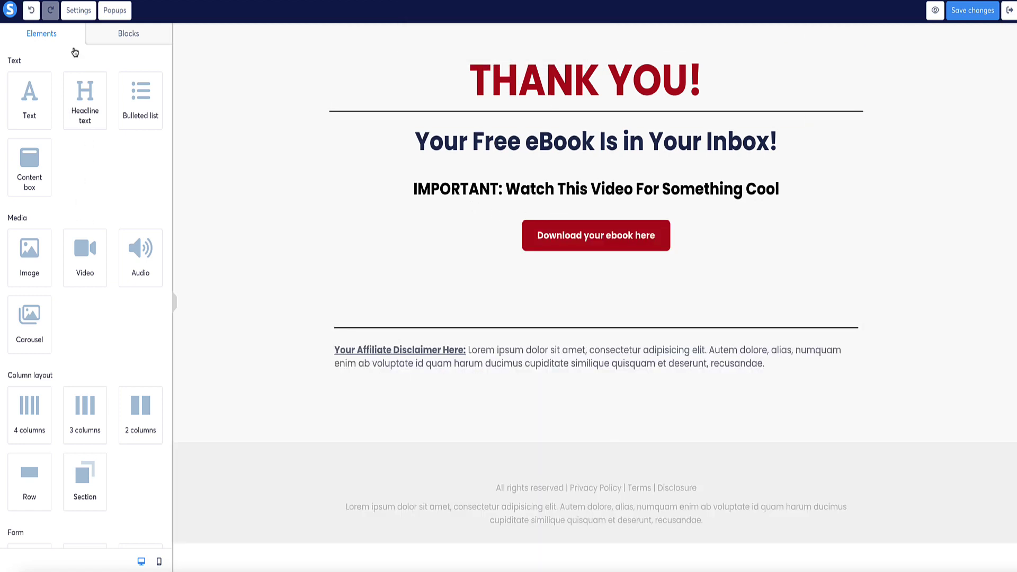
scroll(116, 168, "down", 8)
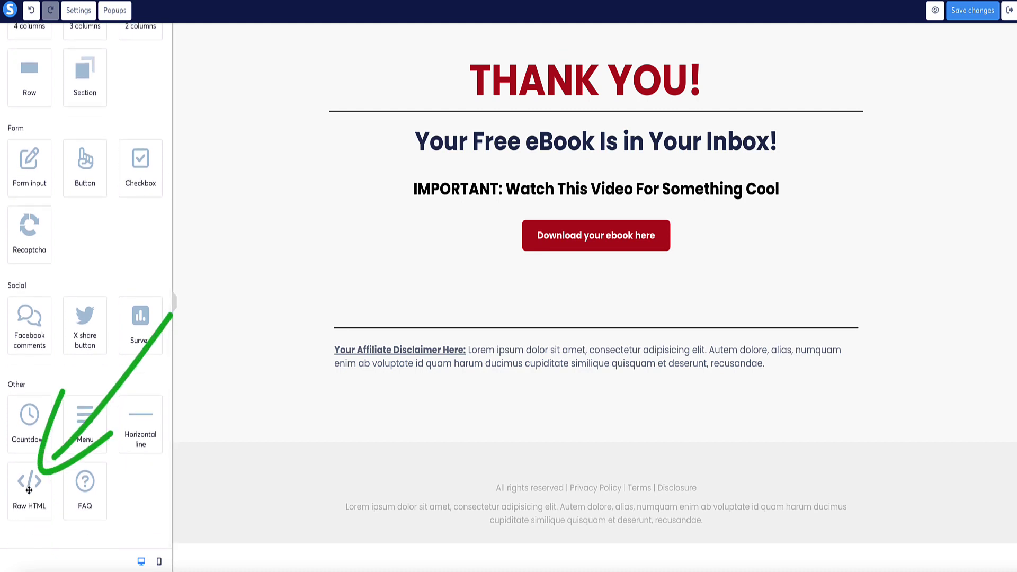
left_click_drag(29, 490, 596, 188)
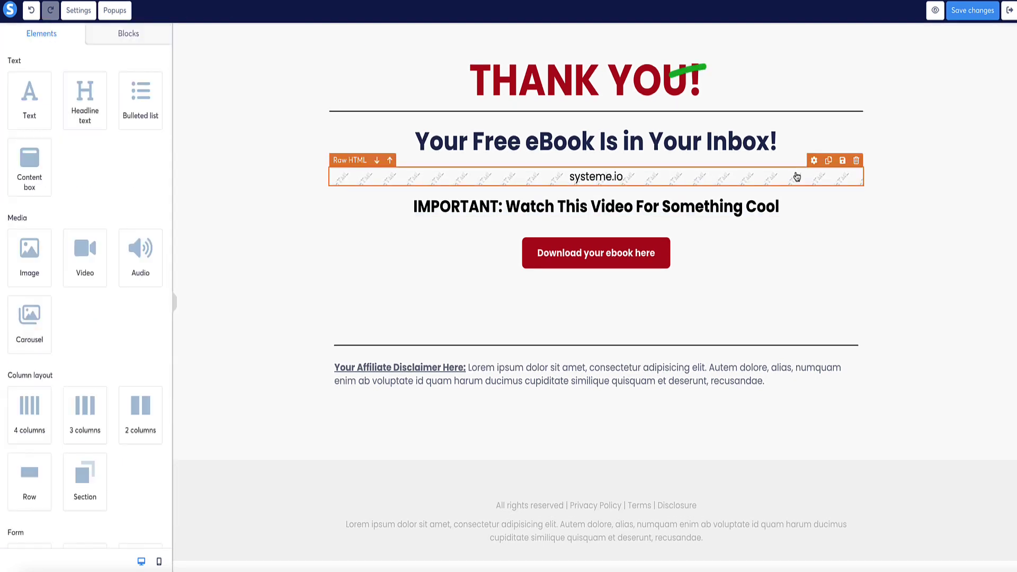
- Replace the HTML block's placeholder code with the Calendly inline embed code and save
left_click(814, 161)
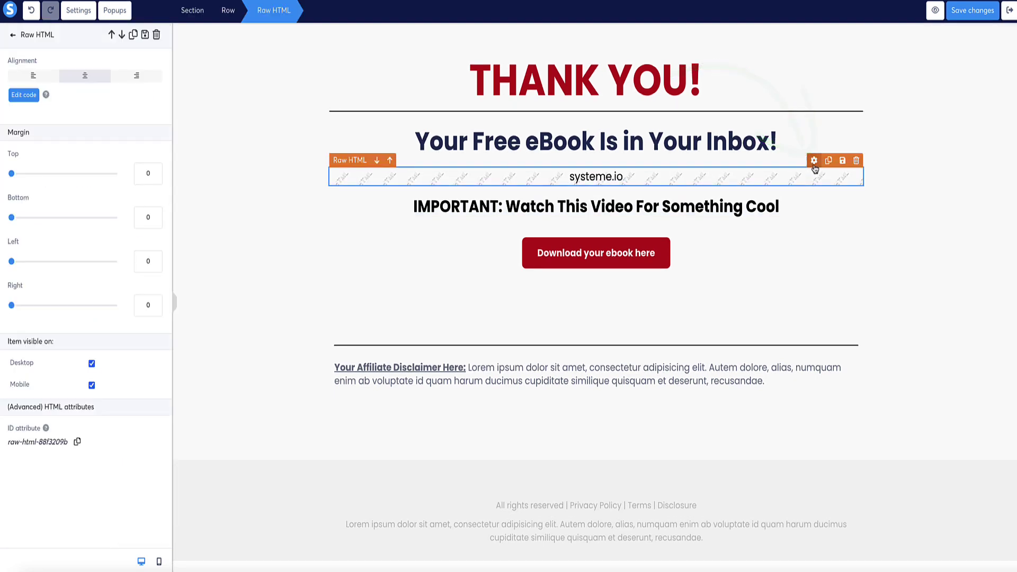
left_click(25, 98)
left_click_drag(454, 171, 345, 161)
key("ctrl+v")
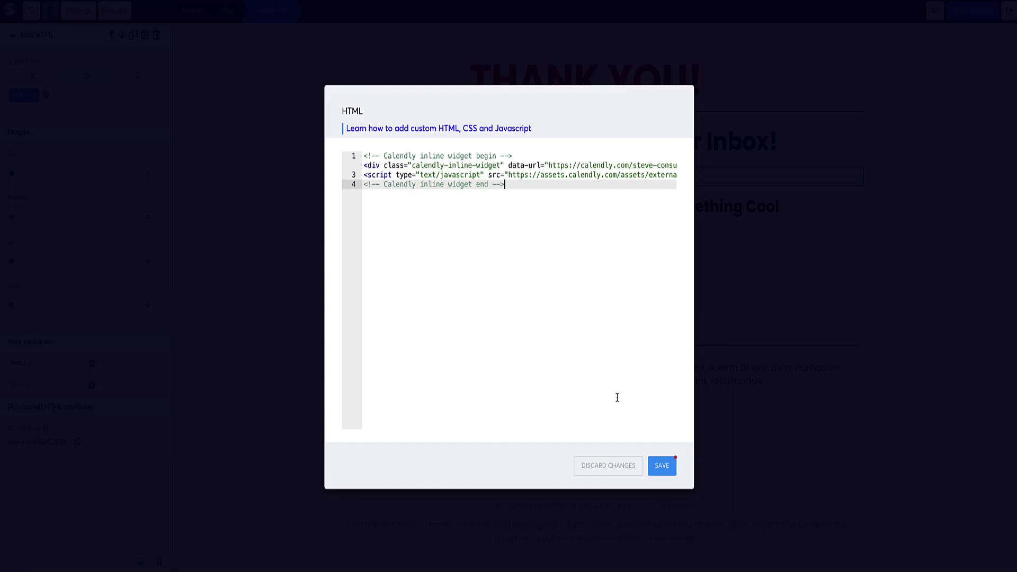
left_click(661, 466)
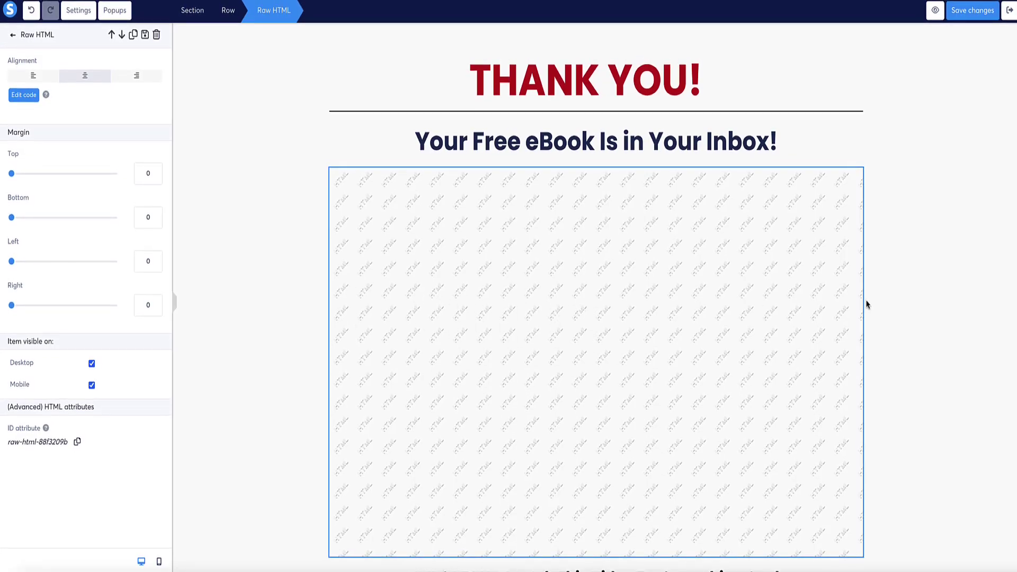
- Preview the thank-you page and test the 30 Minute Meeting booking in the embedded Calendly widget
left_click(890, 307)
scroll(889, 306, "down", 1)
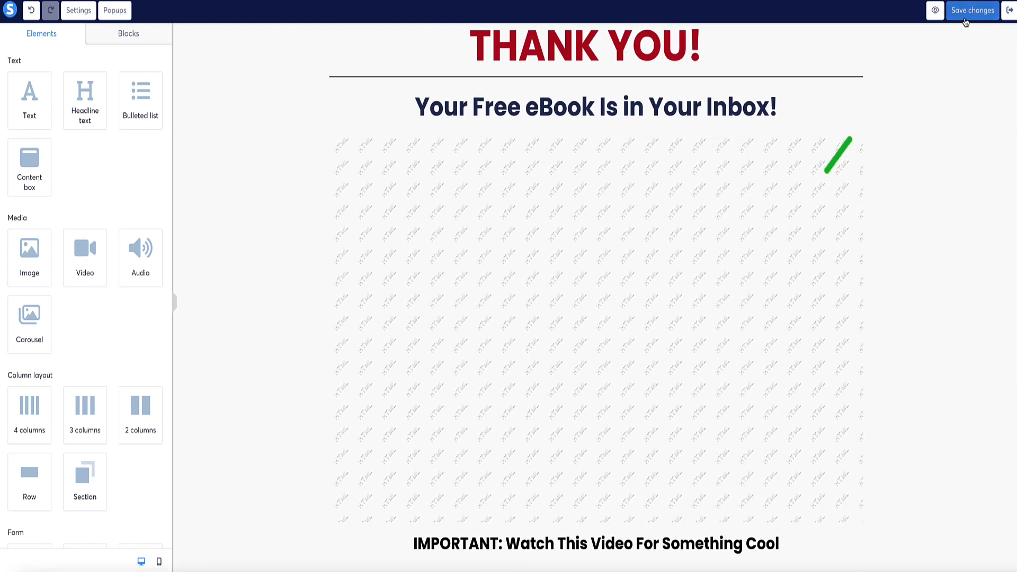
left_click(927, 83)
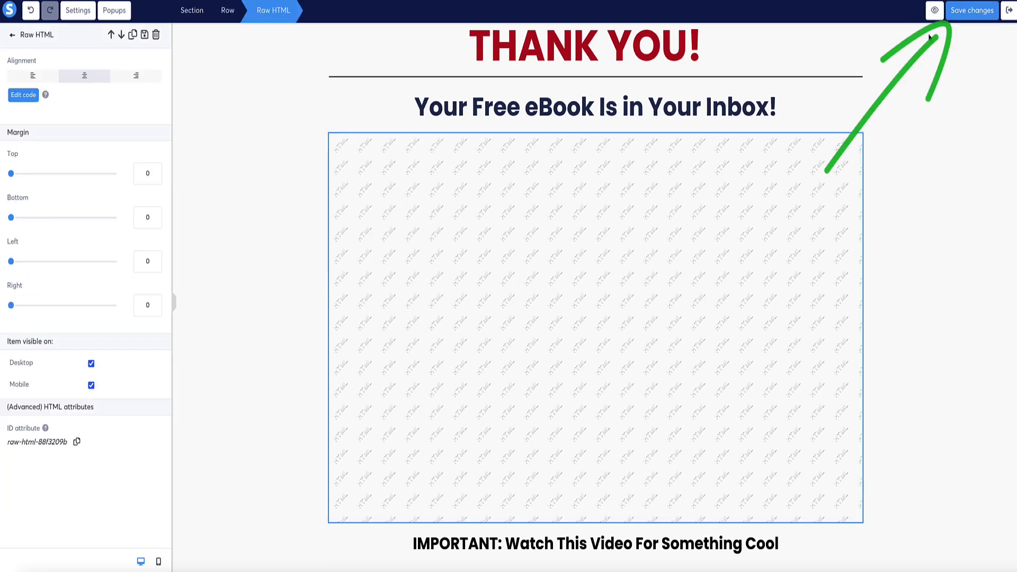
left_click(934, 10)
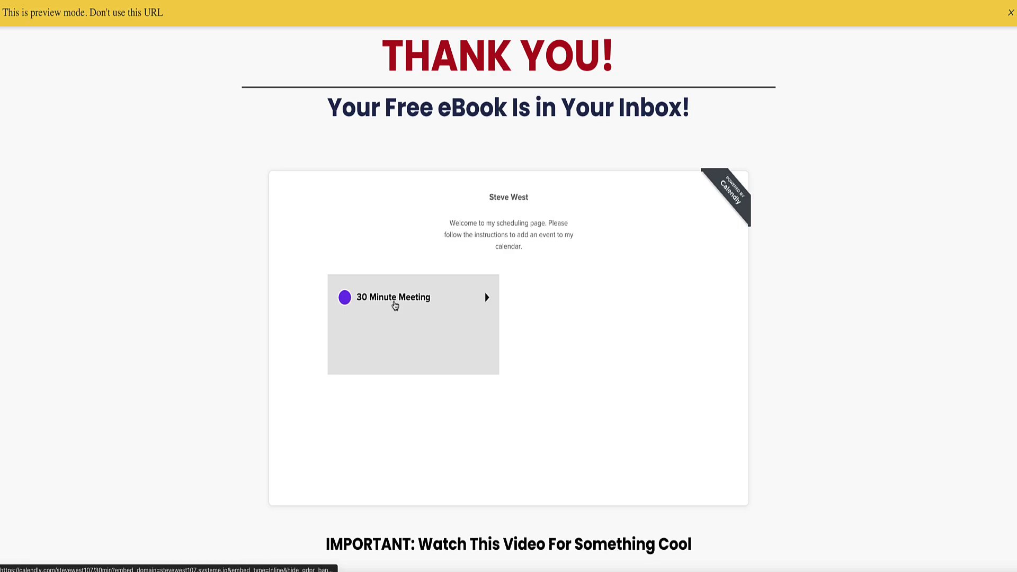
left_click(396, 304)
scroll(243, 263, "down", 1)
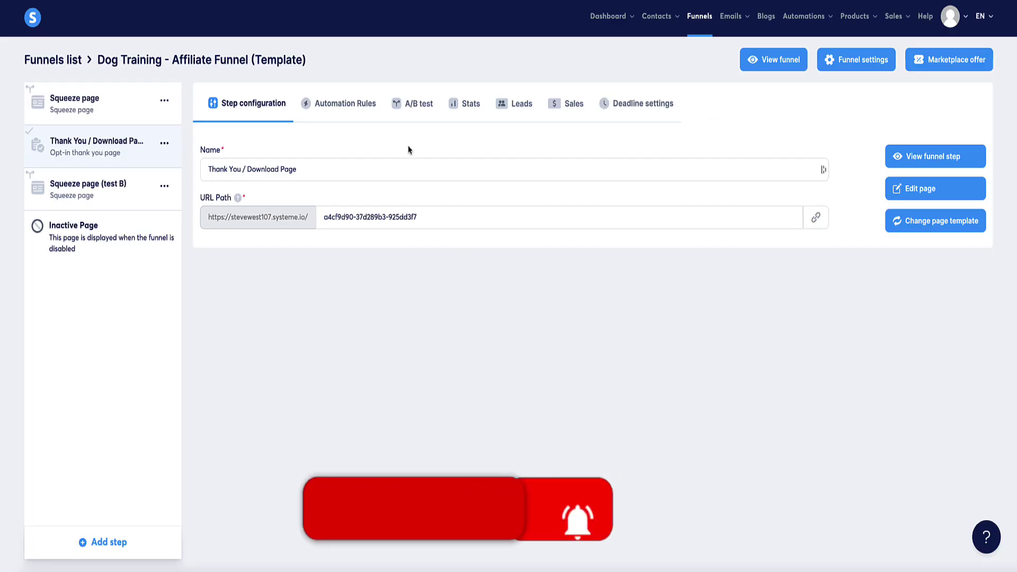
- Open the Squeeze page in the editor and select its YES! GET THE CHECKLIST! button
left_click(115, 108)
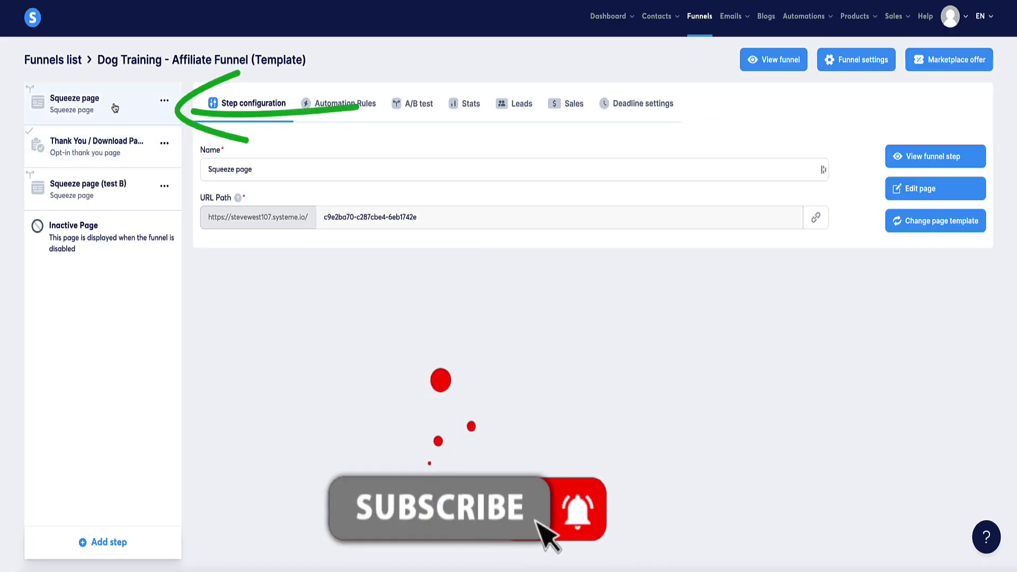
left_click(902, 191)
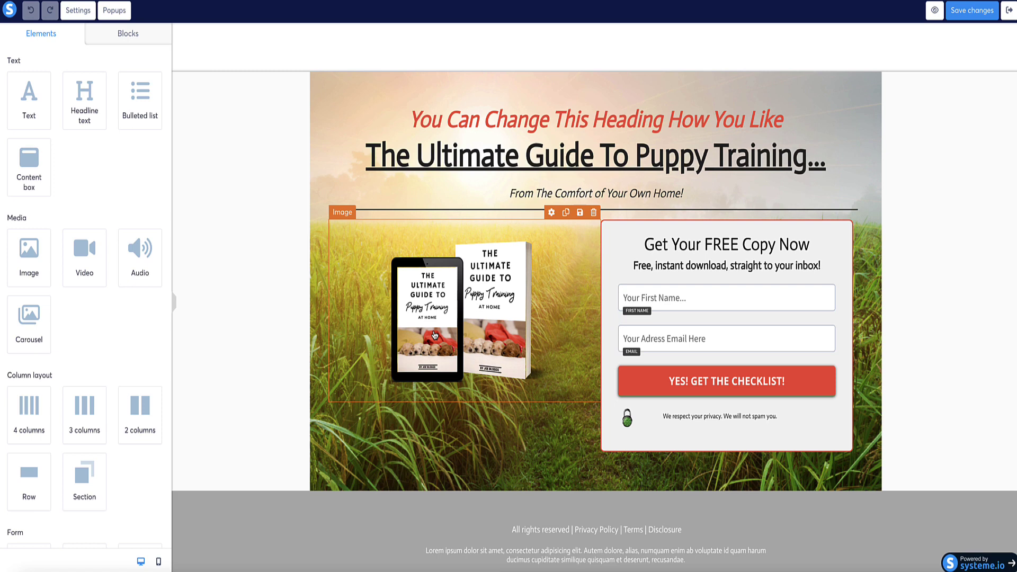
left_click(667, 378)
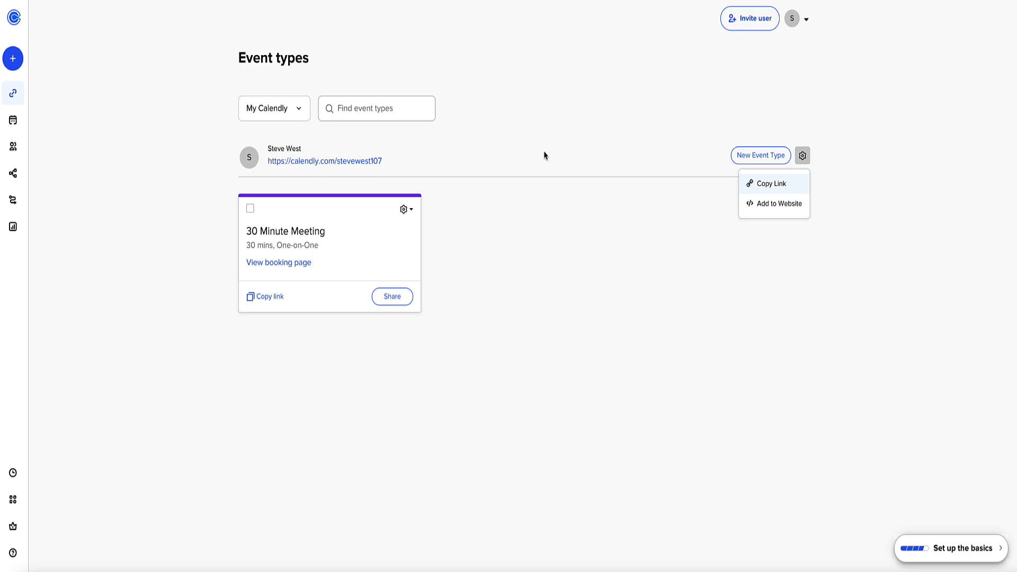
- Copy the Calendly scheduling page link, open it in a new tab and view the 30 Minute Meeting calendar
left_click(544, 155)
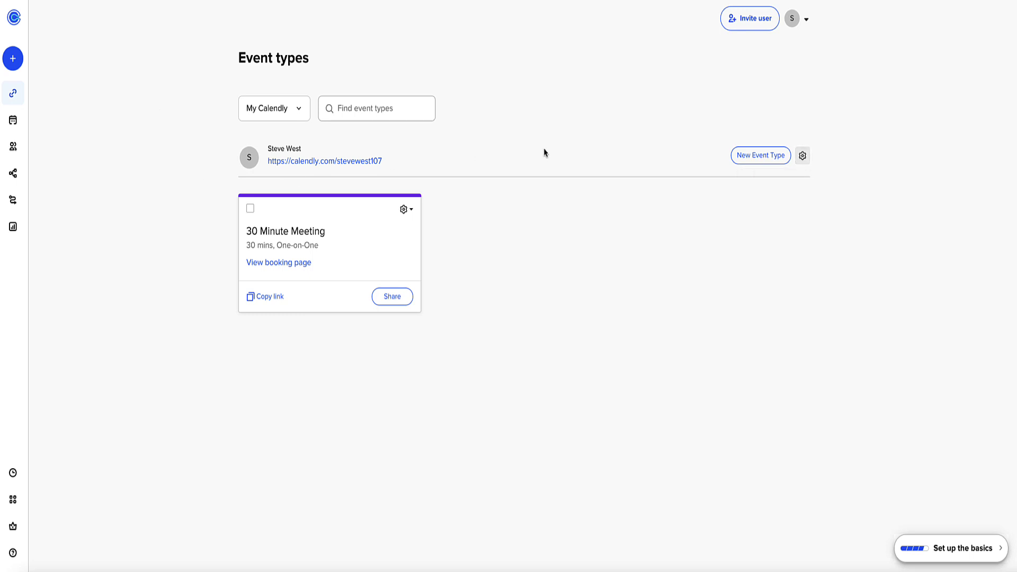
left_click(802, 156)
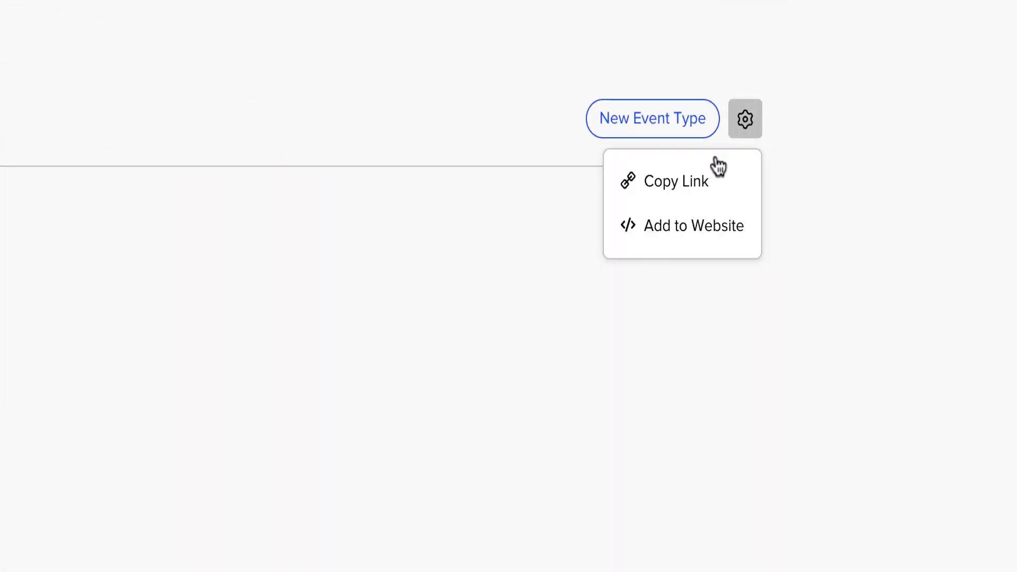
left_click(670, 193)
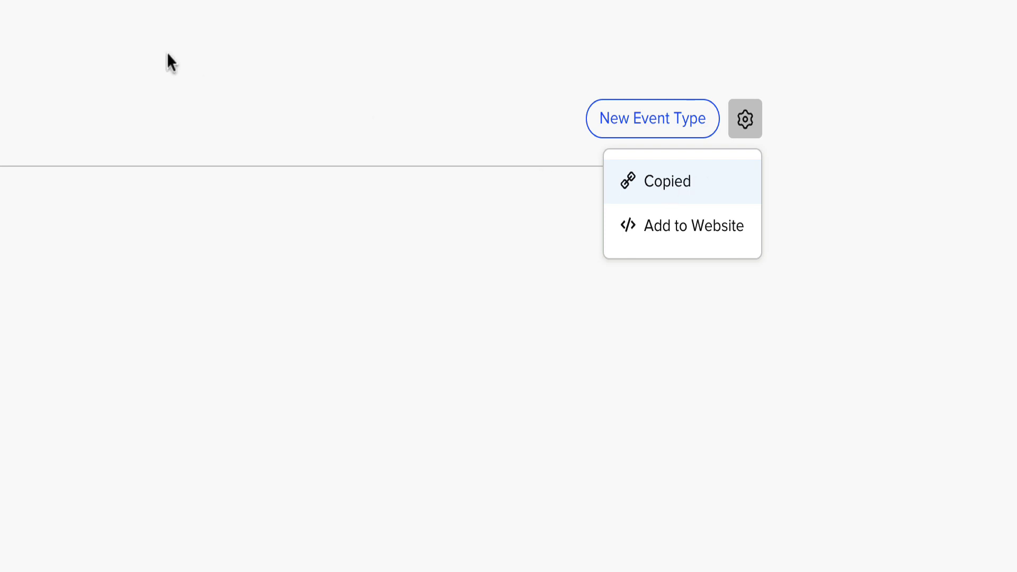
key("ctrl+t")
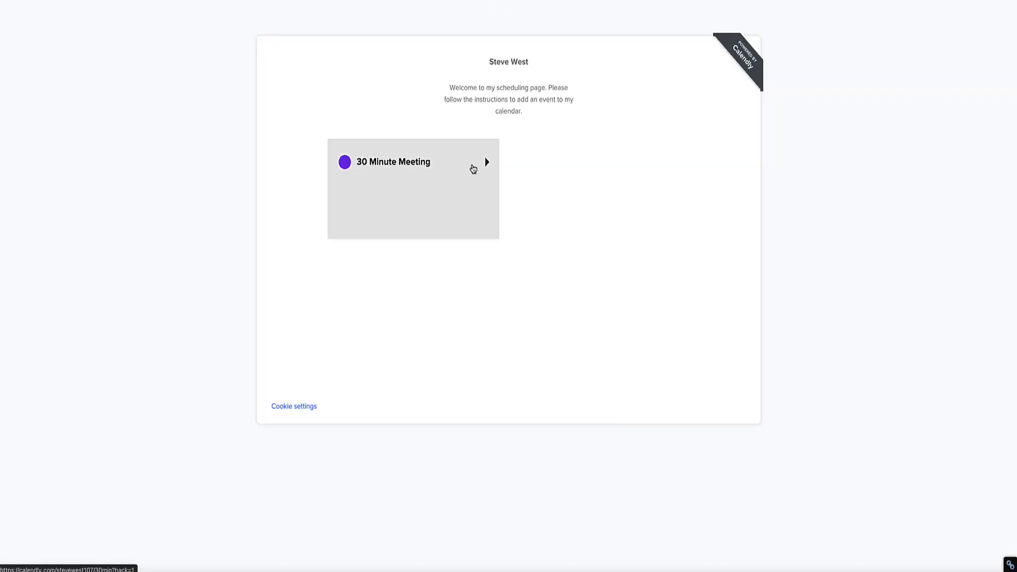
left_click(473, 168)
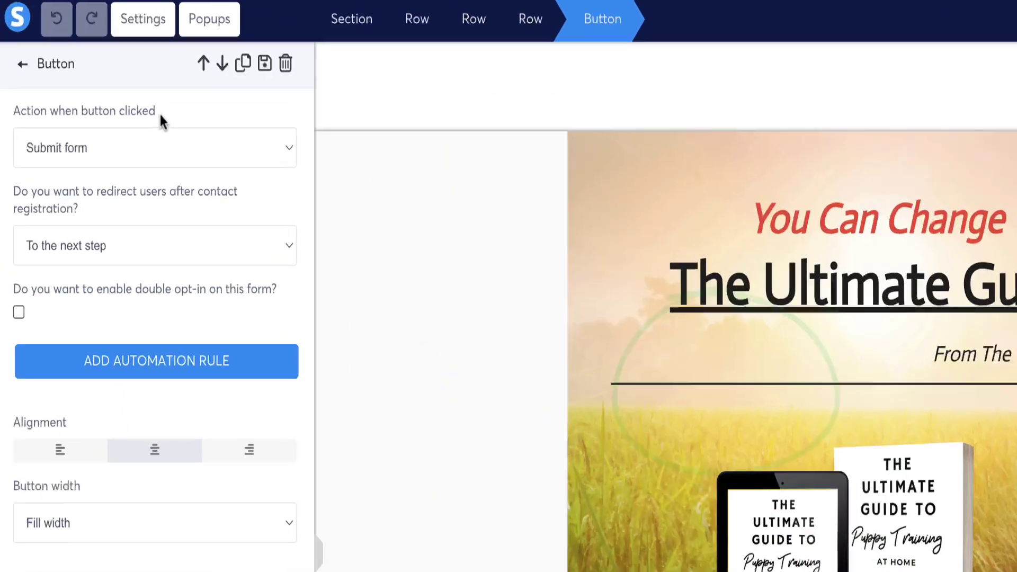
- Highlight the button's click action and the redirect-after-registration settings in Button settings
left_click_drag(86, 61, 3, 65)
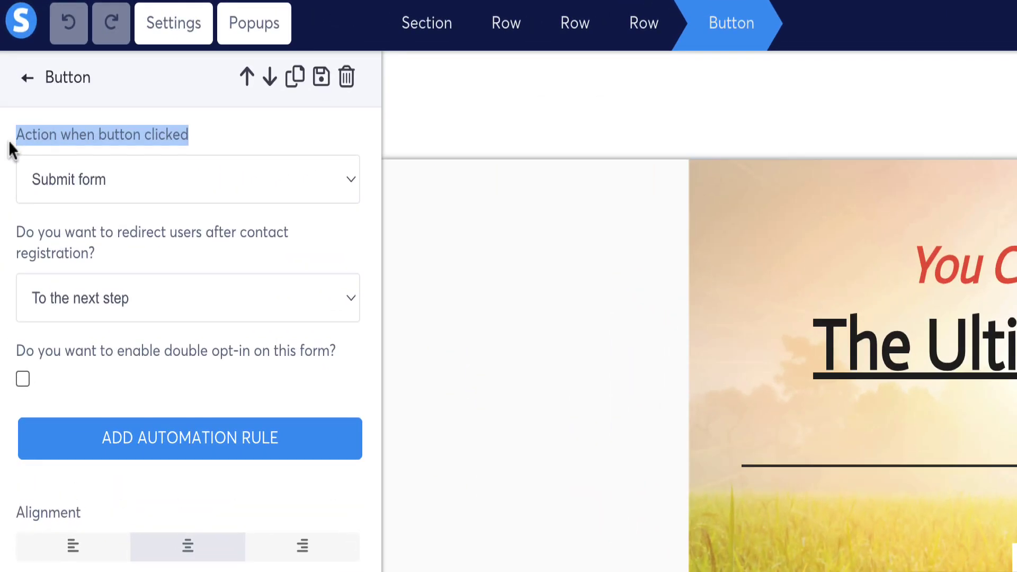
left_click(122, 135)
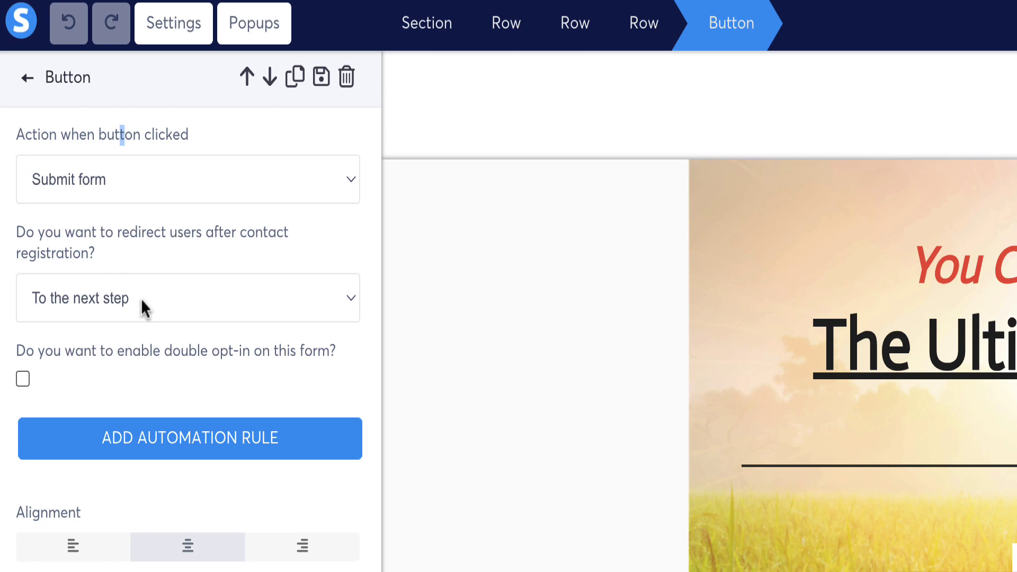
left_click_drag(100, 256, 11, 234)
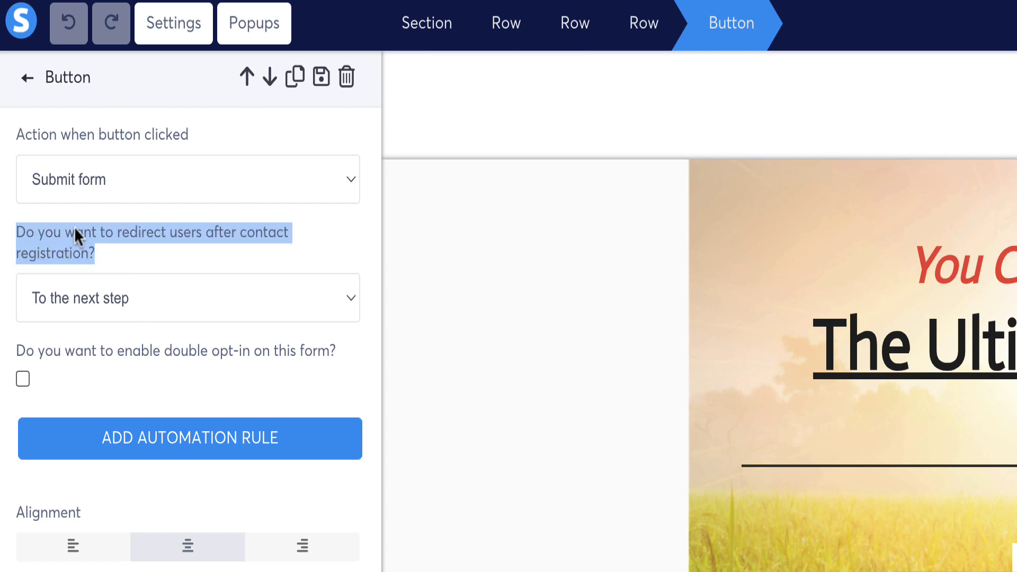
left_click(105, 243)
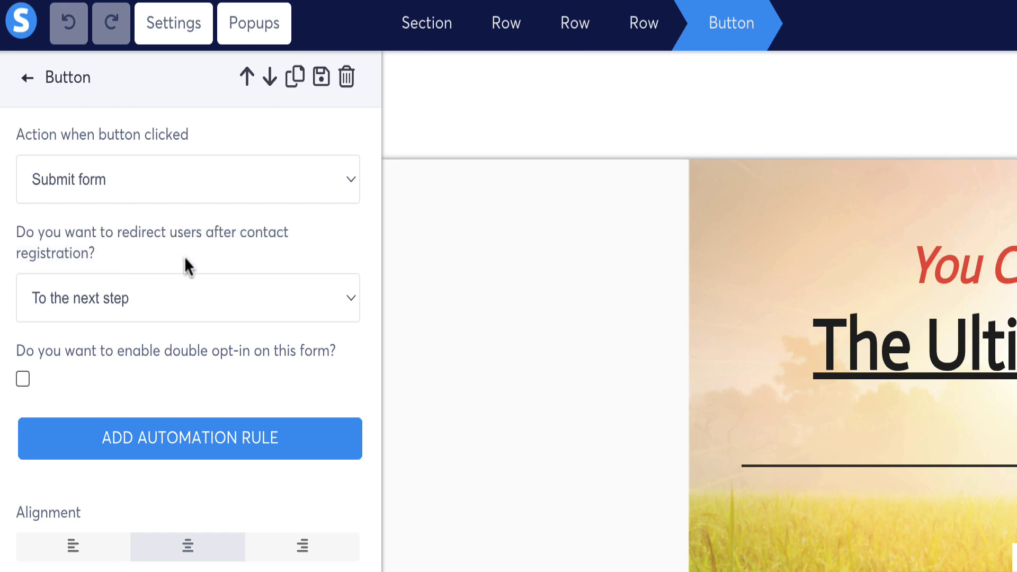
- Set the redirect to 'To a custom URL' and paste the Calendly scheduling link as Redirection url
left_click(331, 300)
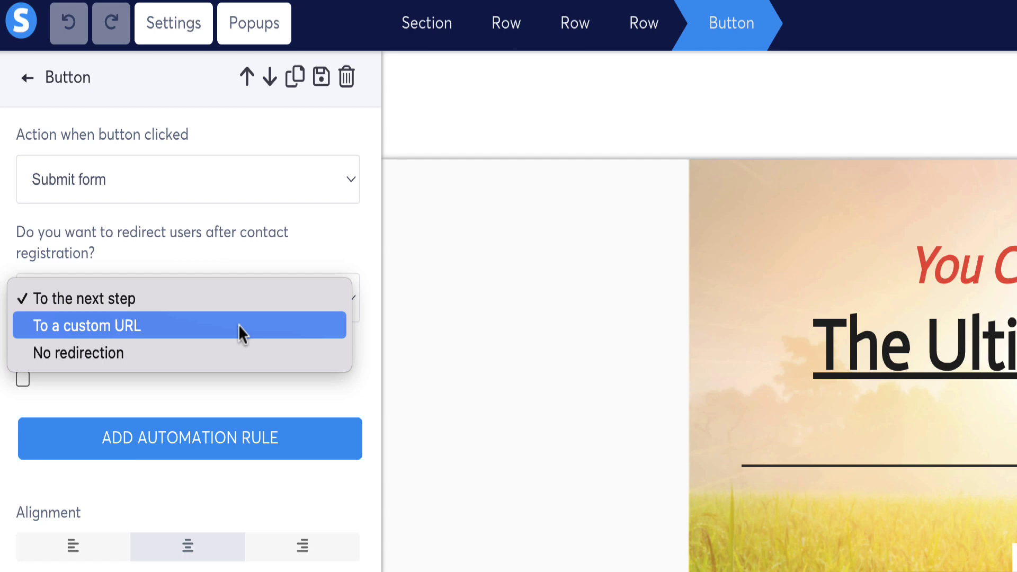
left_click(142, 323)
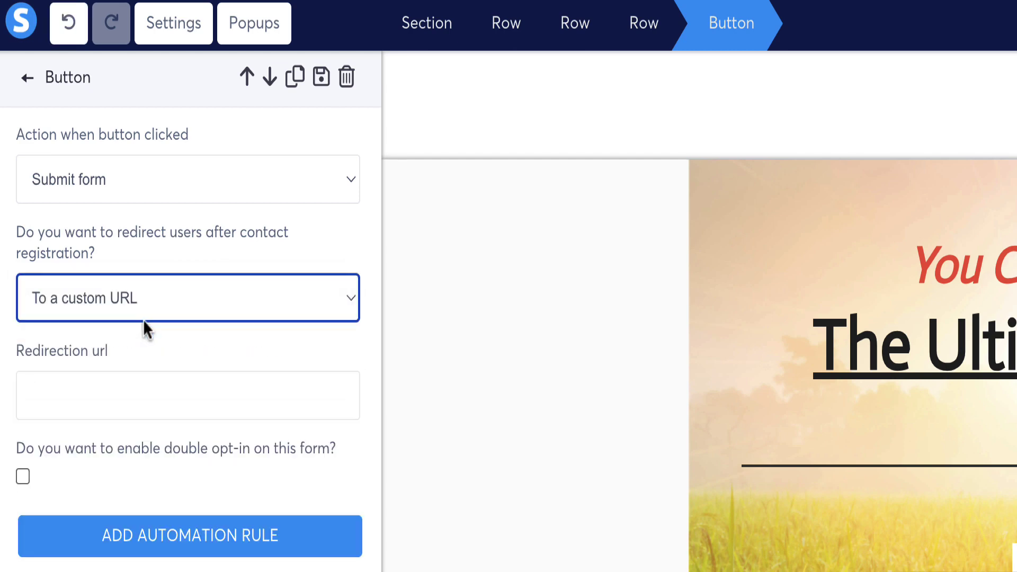
left_click(85, 397)
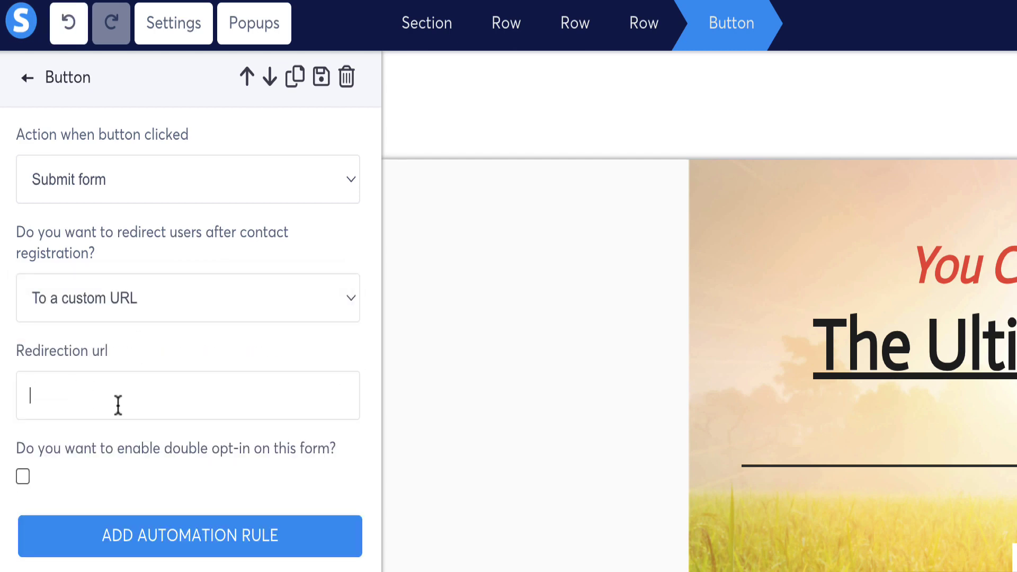
key("ctrl+v")
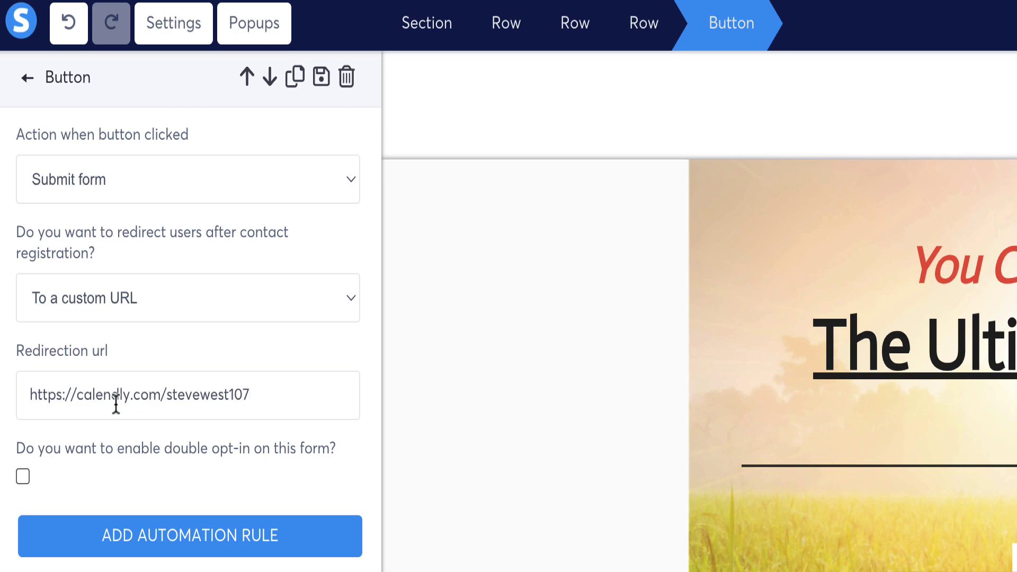